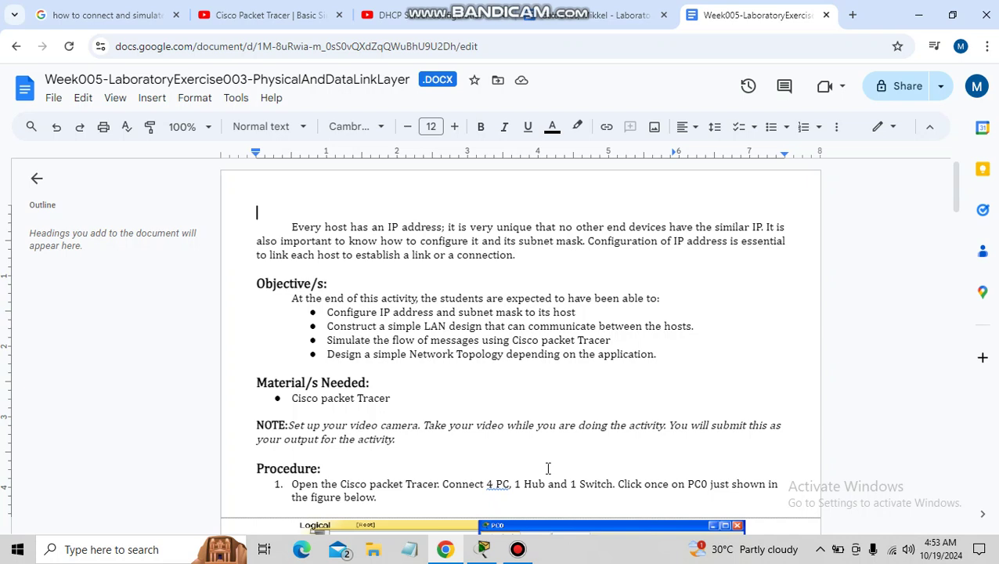
# Switch to Cisco Packet Tracer and examine PC0's default gateway and its FastEthernet0 IPv4 address and subnet mask.
pyautogui.click(483, 549)
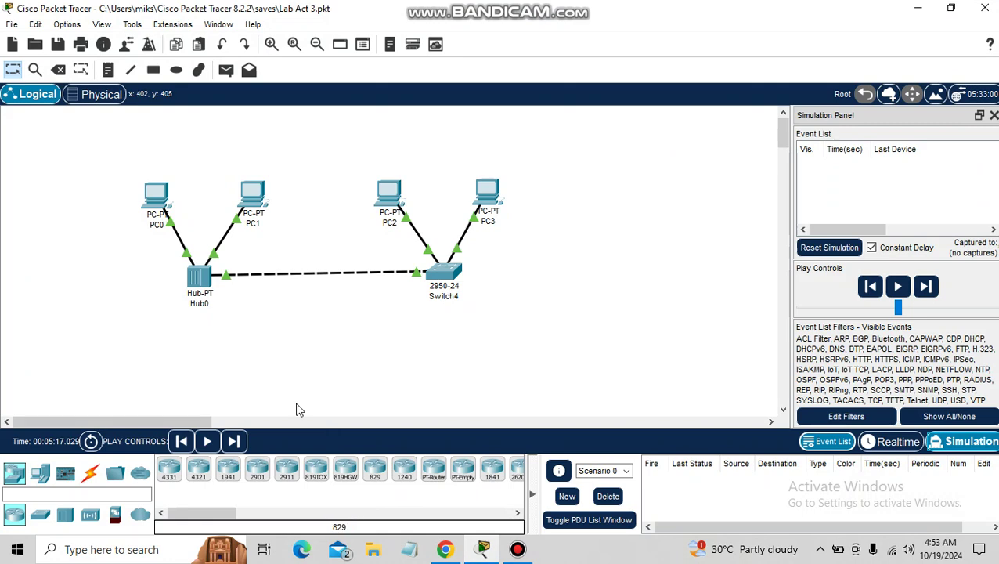
pyautogui.click(161, 205)
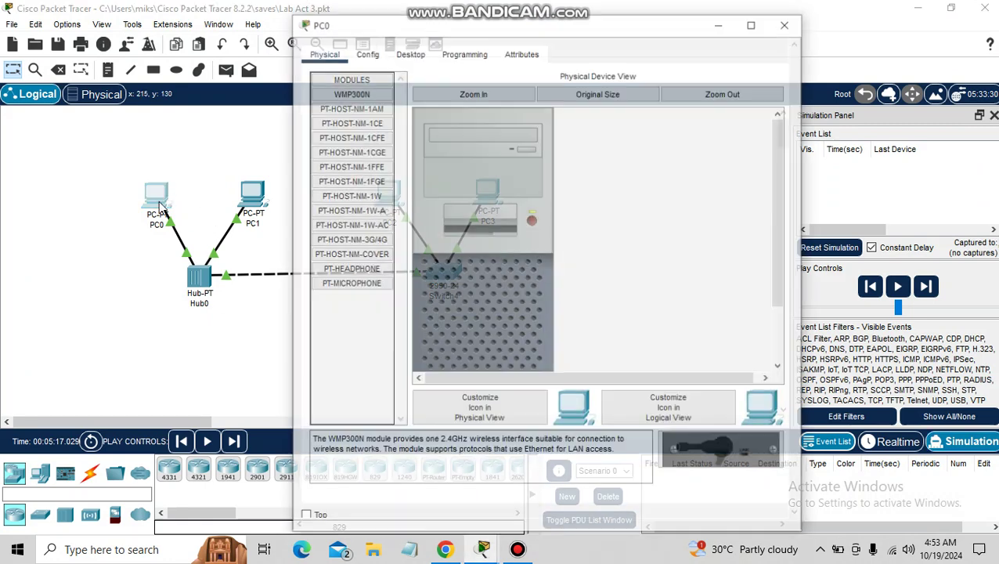
pyautogui.click(366, 52)
pyautogui.click(518, 214)
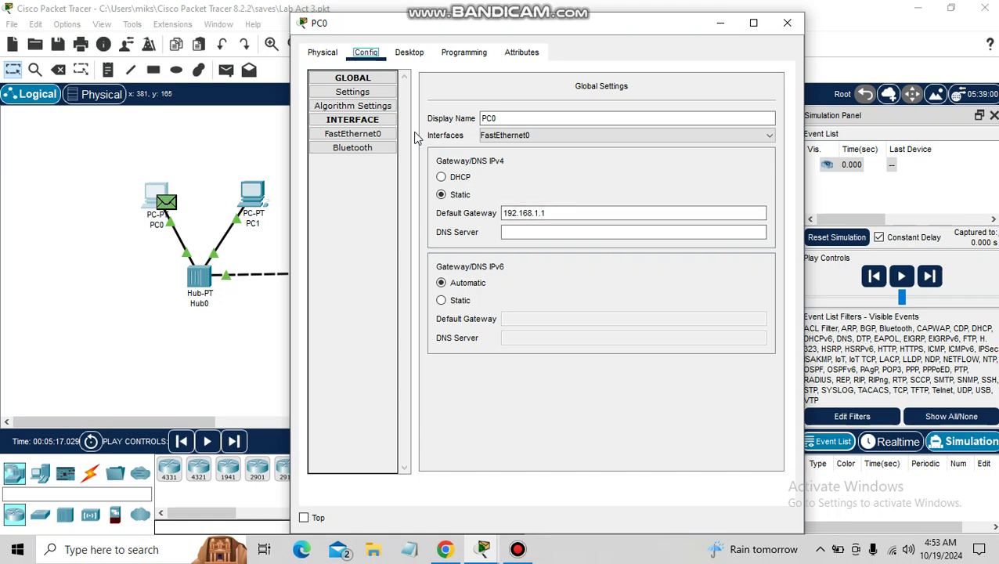
pyautogui.click(380, 134)
pyautogui.click(646, 220)
pyautogui.press('Tab')
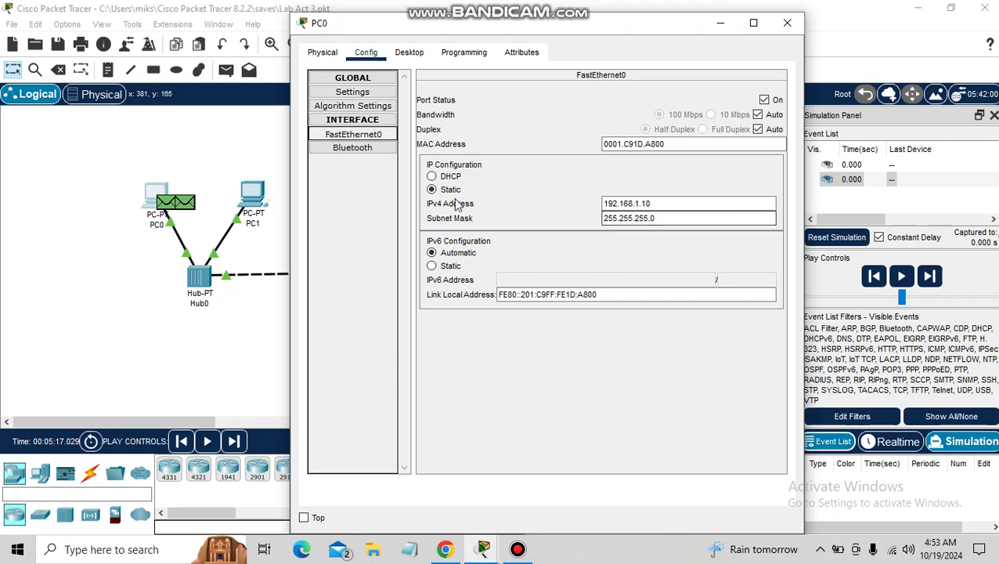
pyautogui.click(786, 23)
# Examine PC1's default gateway and its FastEthernet0 IPv4 address and subnet mask.
pyautogui.click(256, 193)
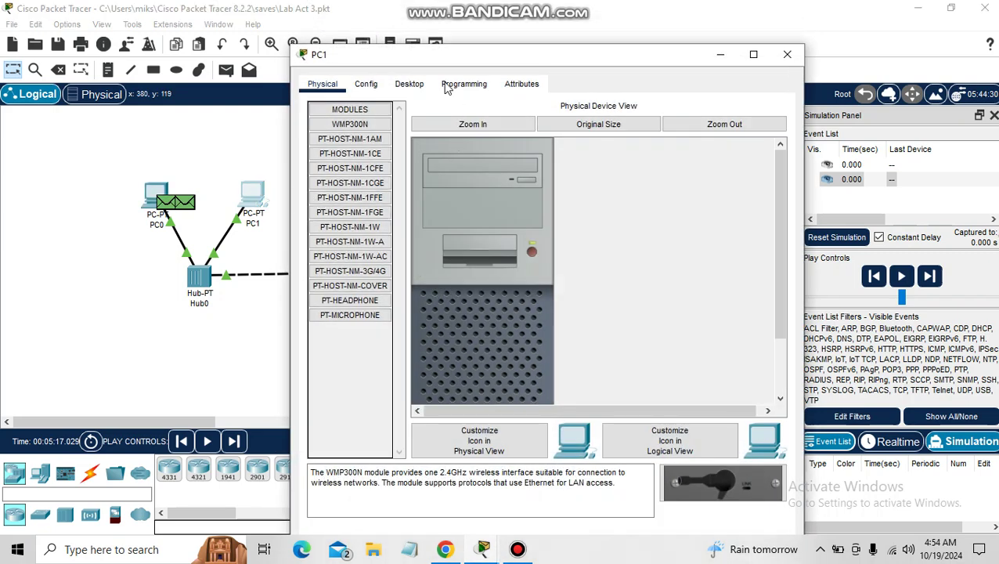
pyautogui.click(374, 86)
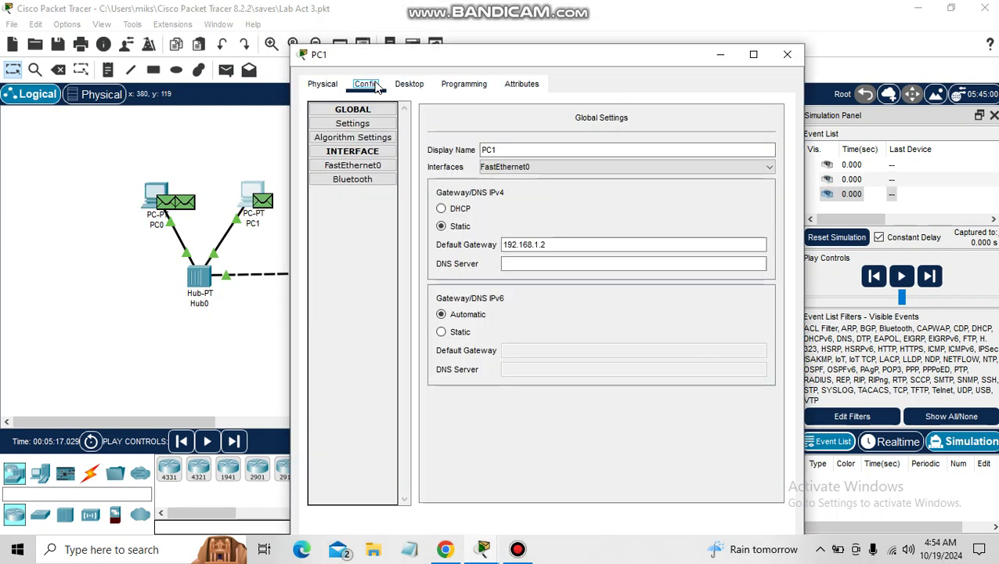
pyautogui.click(372, 166)
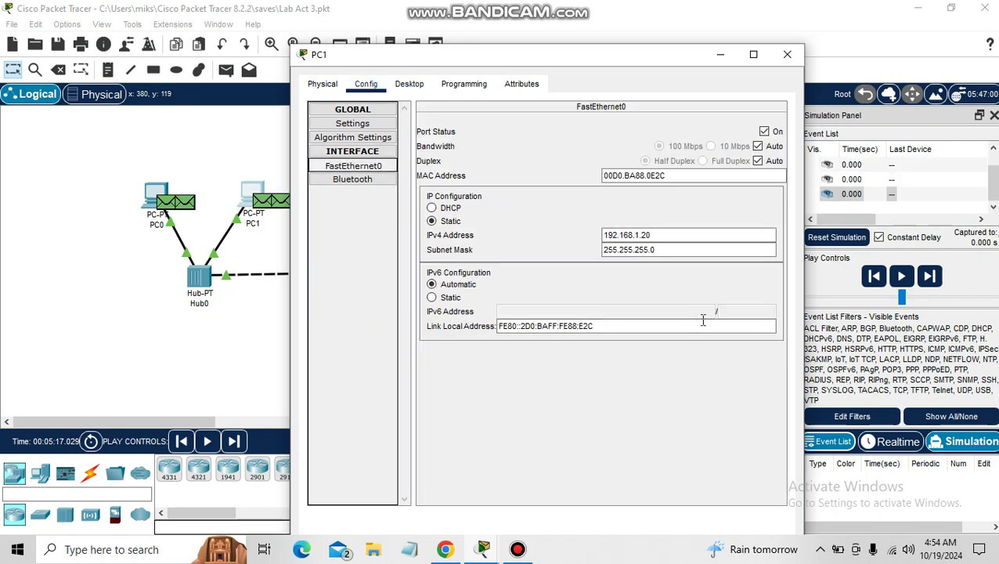
pyautogui.click(671, 249)
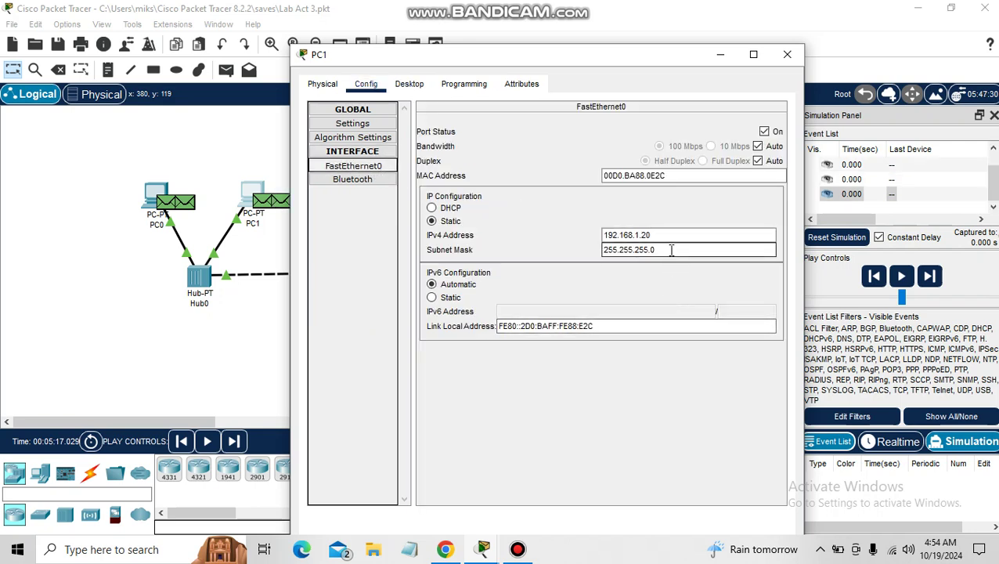
pyautogui.click(787, 54)
# Examine PC2's default gateway and its FastEthernet0 IPv4 address and subnet mask.
pyautogui.click(395, 196)
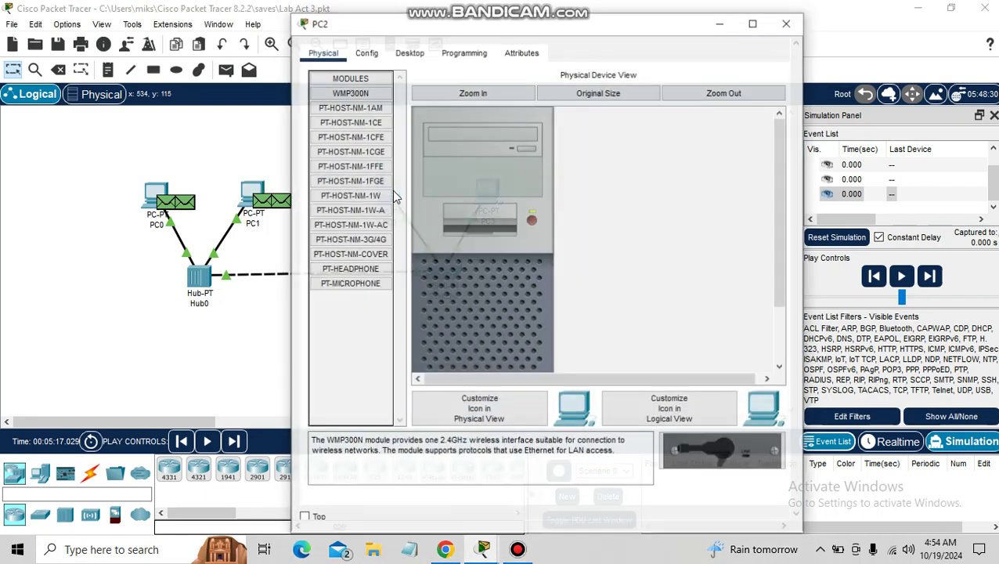
pyautogui.click(366, 52)
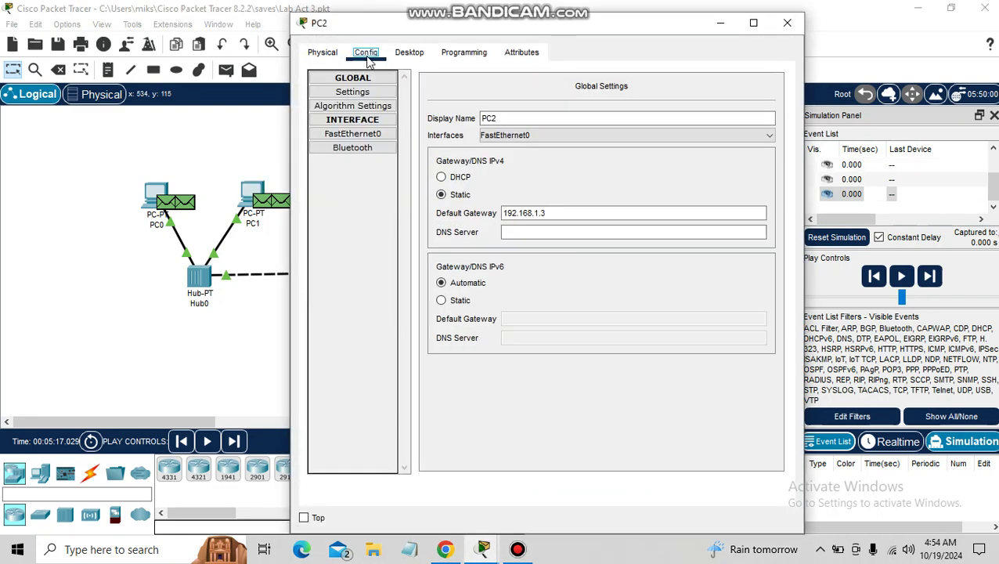
pyautogui.click(387, 133)
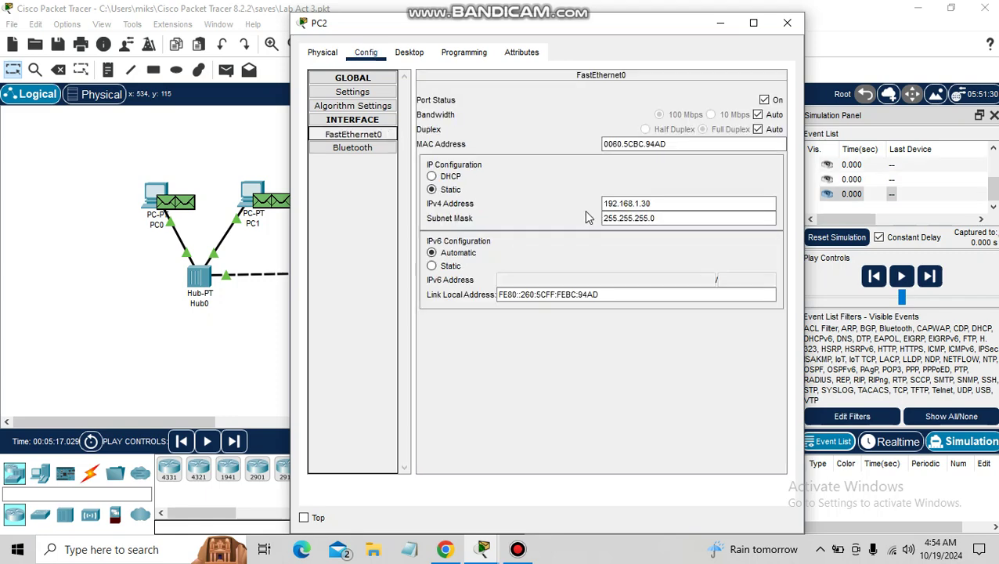
pyautogui.click(786, 22)
# Examine PC3's default gateway and its FastEthernet0 IPv4 address and subnet mask.
pyautogui.click(484, 190)
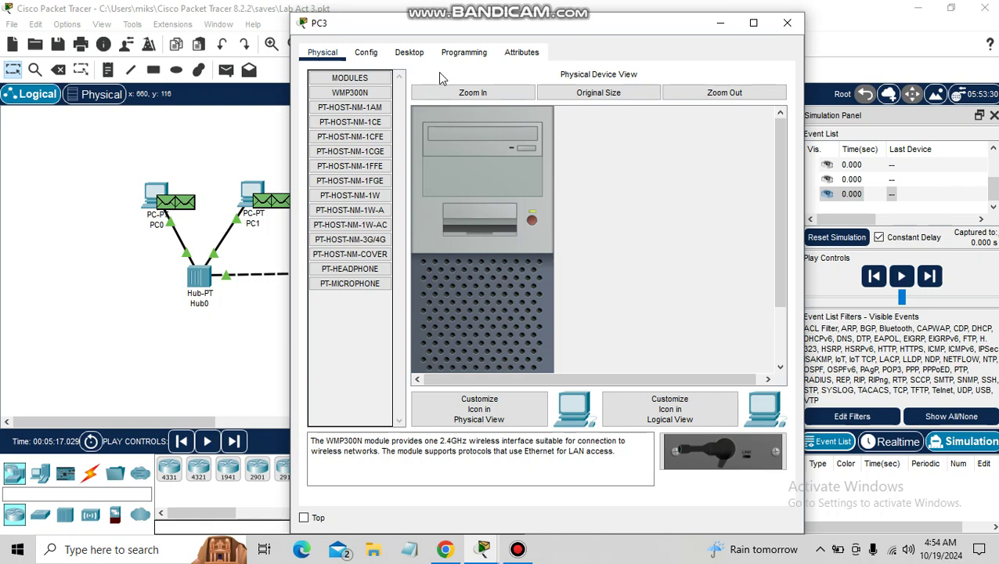
pyautogui.click(365, 53)
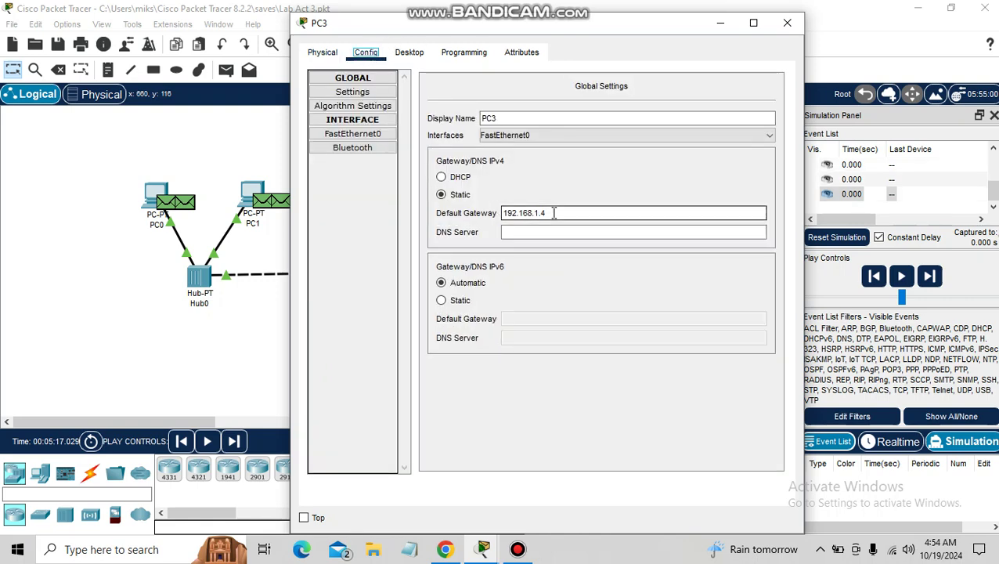
pyautogui.click(353, 136)
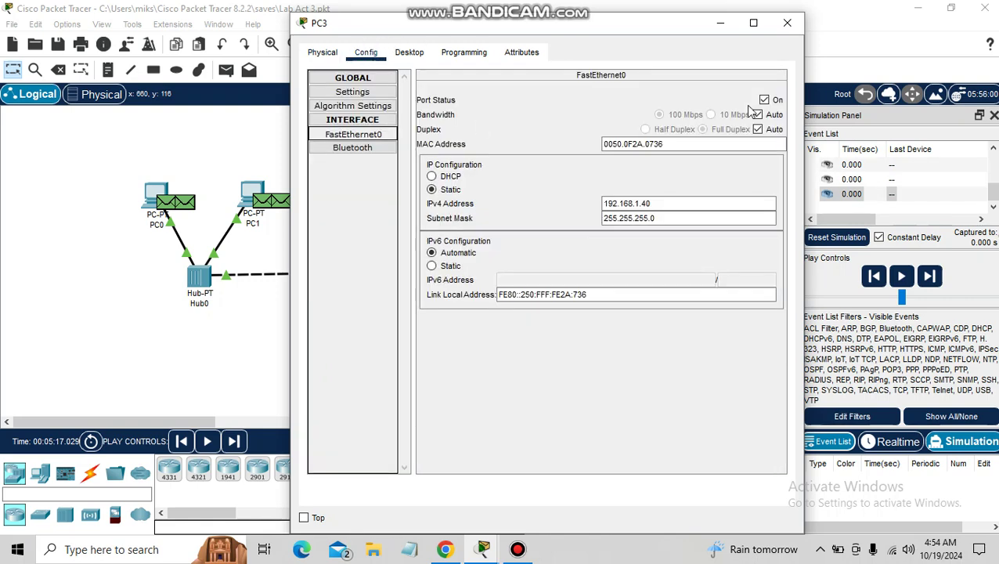
pyautogui.click(787, 22)
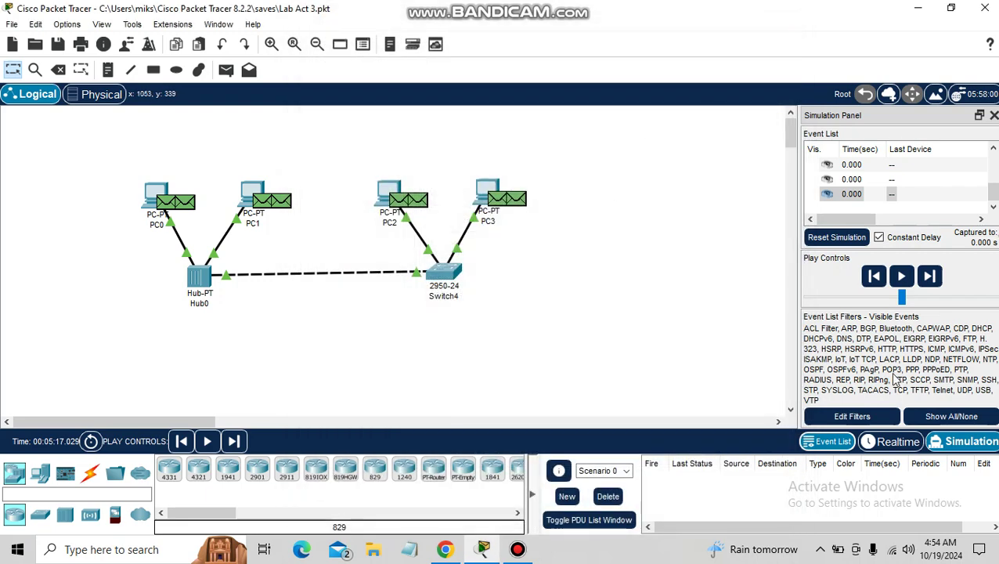
# Reset the simulation and play it to run the packet flow between the PCs, hub and switch.
pyautogui.click(829, 238)
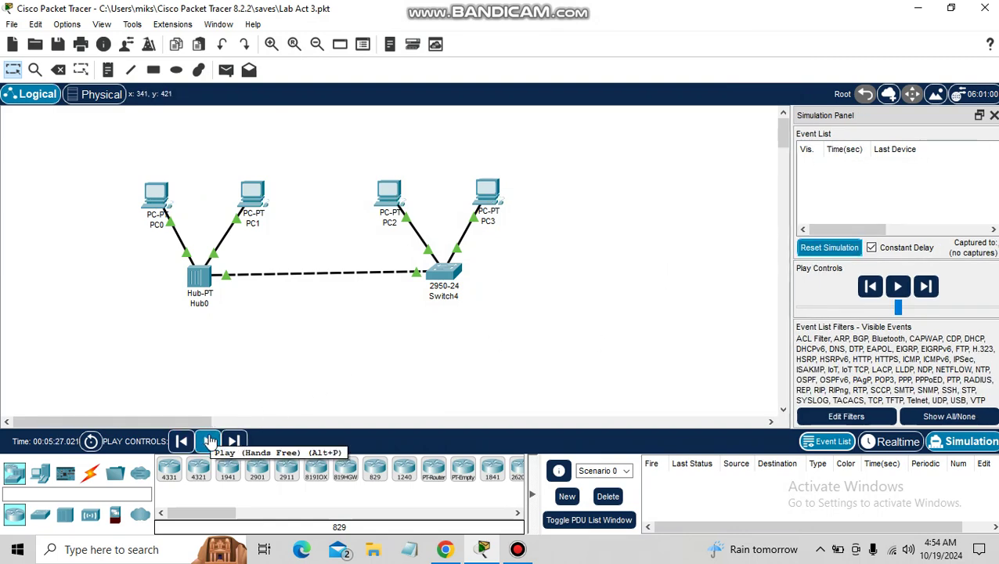
pyautogui.click(897, 288)
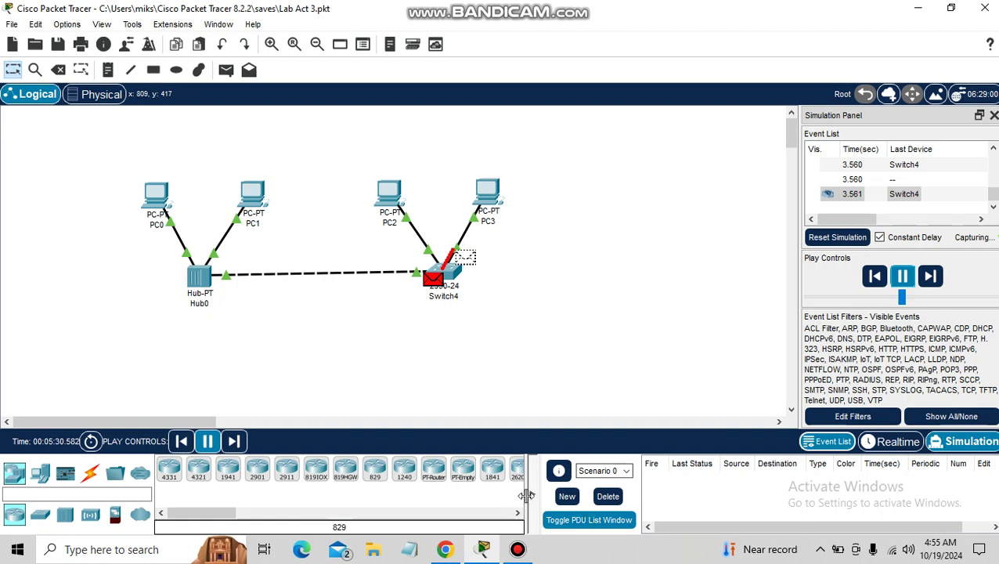
# Switch to Chrome and review the gateway answer in the Laboratory Exercise 003 answer document.
pyautogui.click(439, 553)
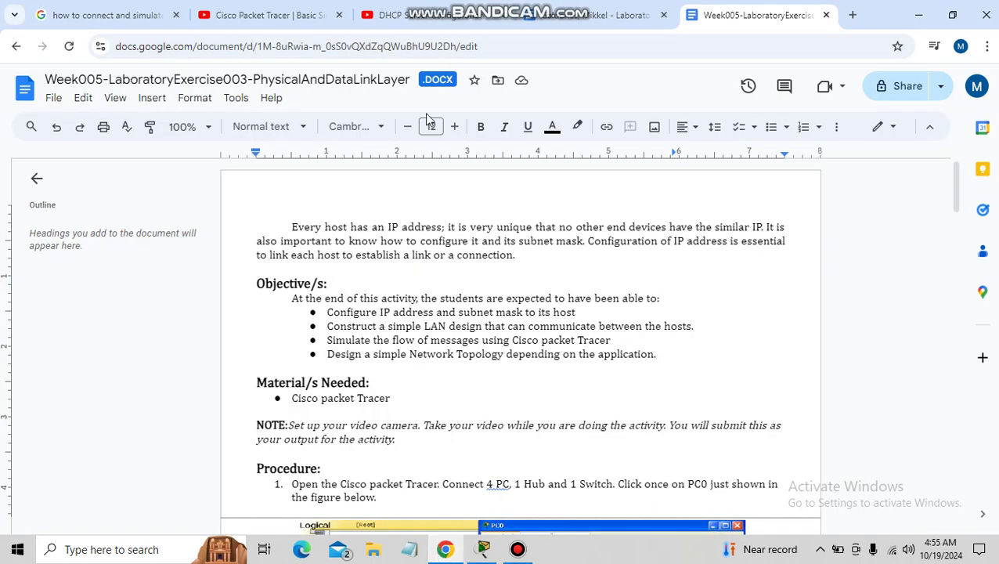
pyautogui.click(612, 14)
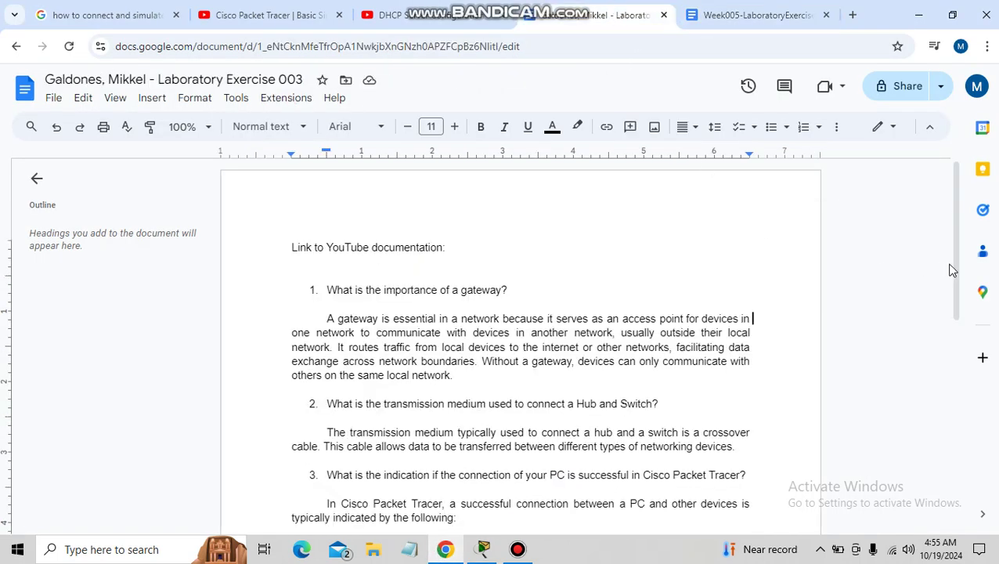
pyautogui.moveTo(949, 266); pyautogui.dragTo(957, 280)
pyautogui.press('Up')
pyautogui.press('Up')
pyautogui.press('Up')
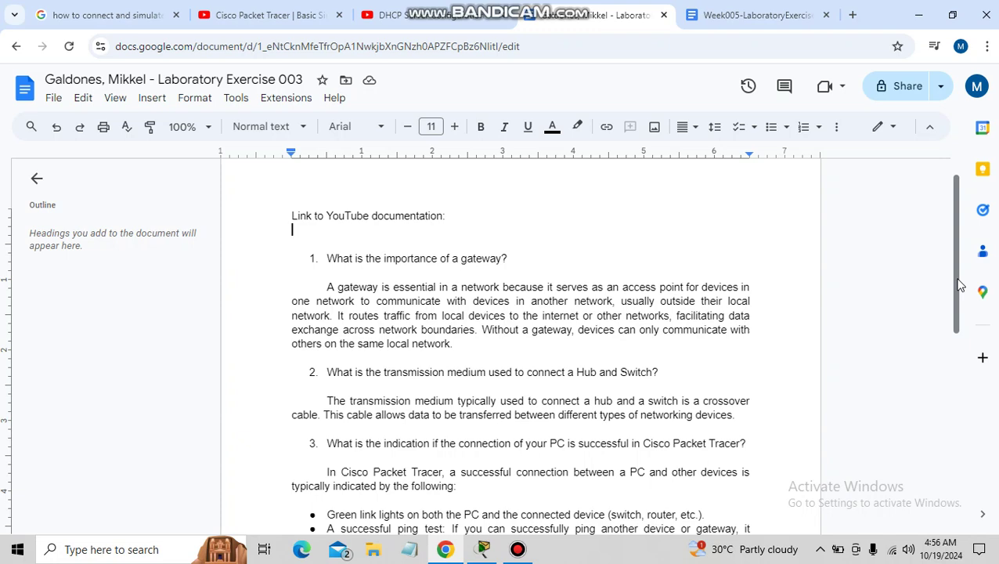
# Check the Hub0 to Switch4 link in Packet Tracer against the transmission medium answer in the Chrome document.
pyautogui.click(483, 549)
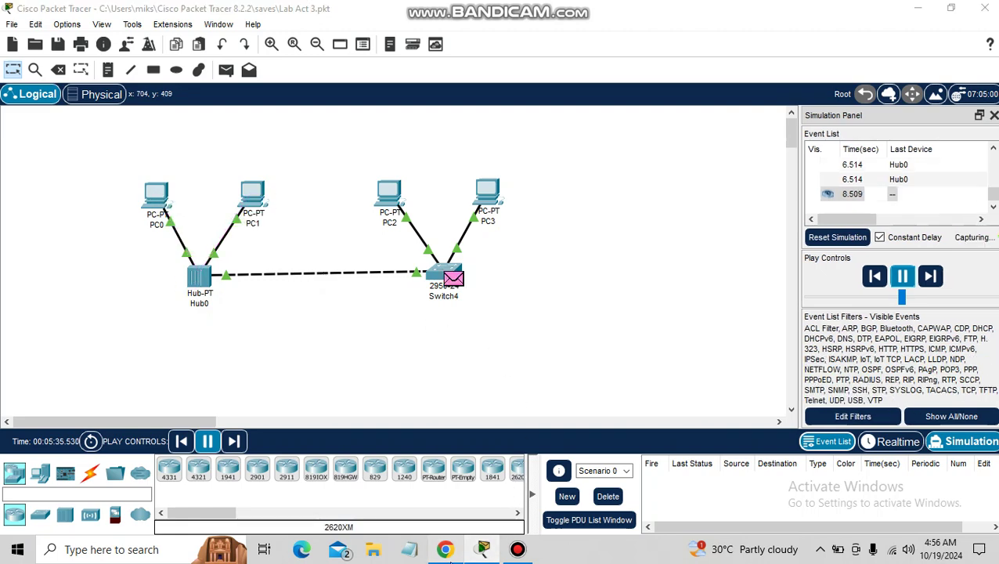
pyautogui.click(448, 552)
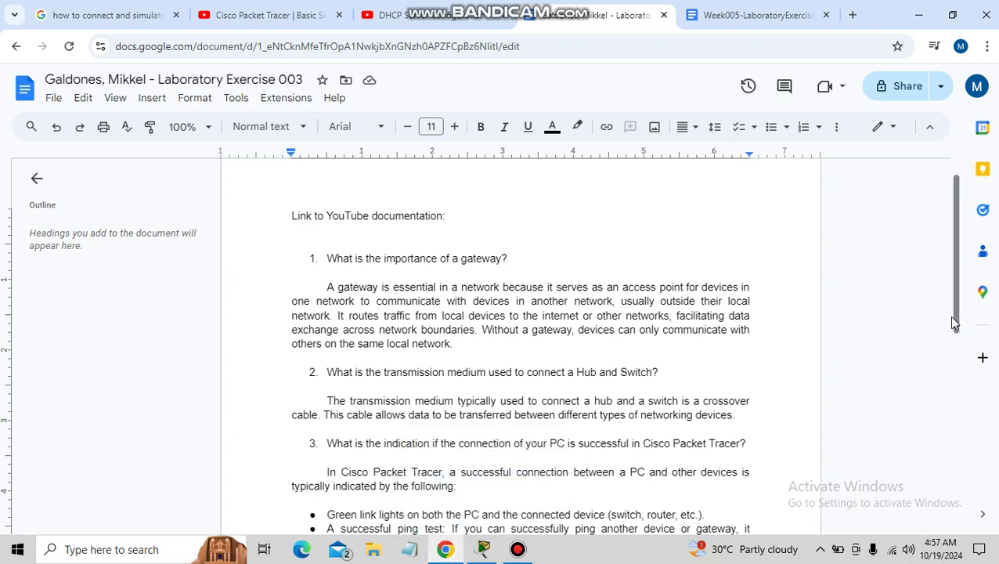
pyautogui.scroll(-1, 952, 322)
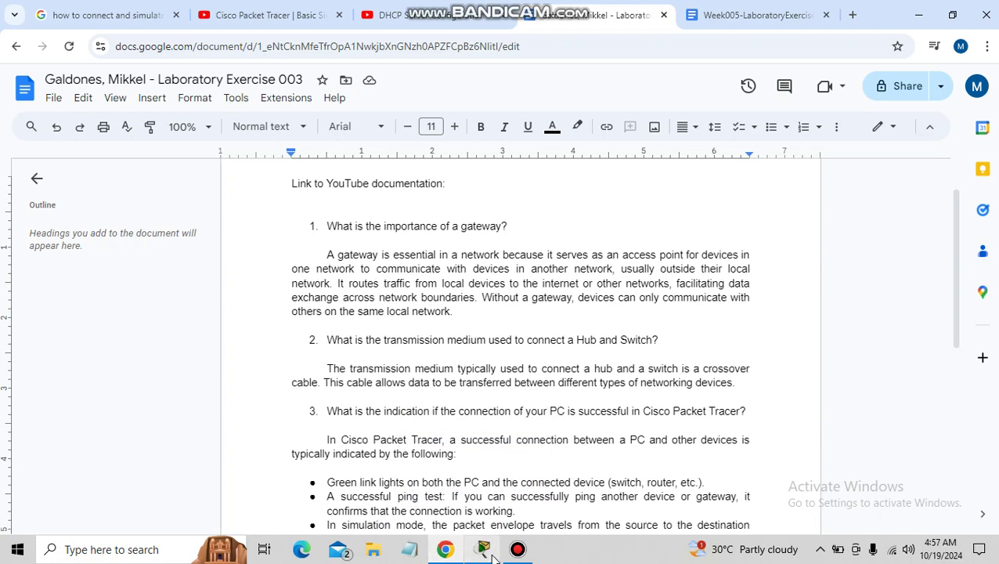
# Check the running simulation in Packet Tracer and review the connection indication and conclusion answers in the Chrome document.
pyautogui.click(486, 549)
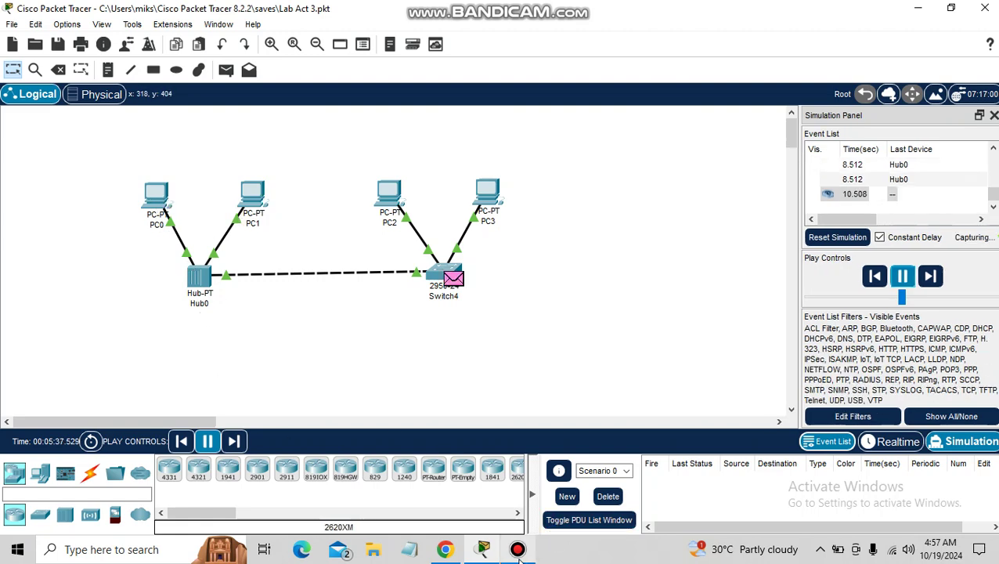
pyautogui.click(444, 552)
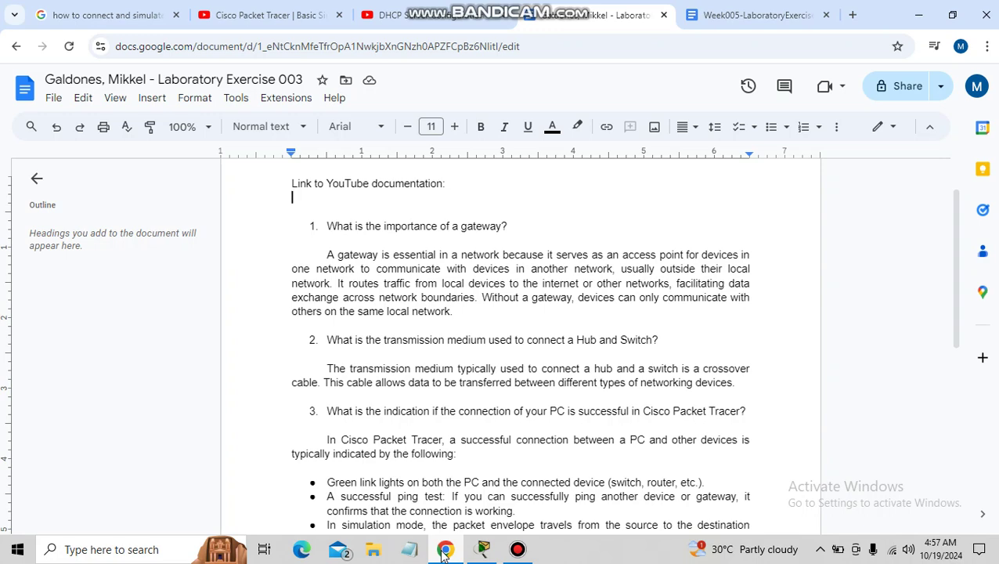
pyautogui.moveTo(955, 328); pyautogui.dragTo(958, 377)
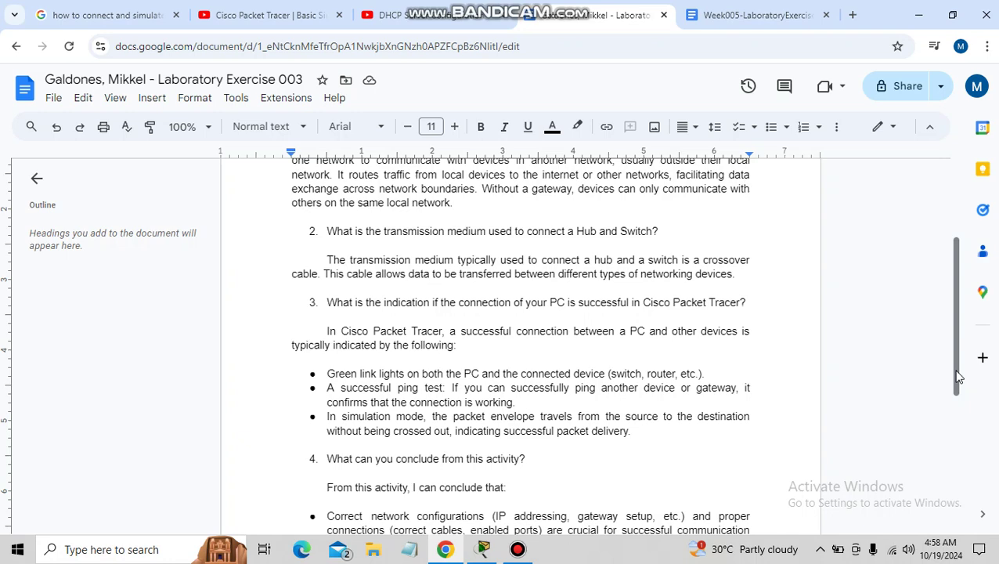
pyautogui.moveTo(958, 376); pyautogui.dragTo(968, 418)
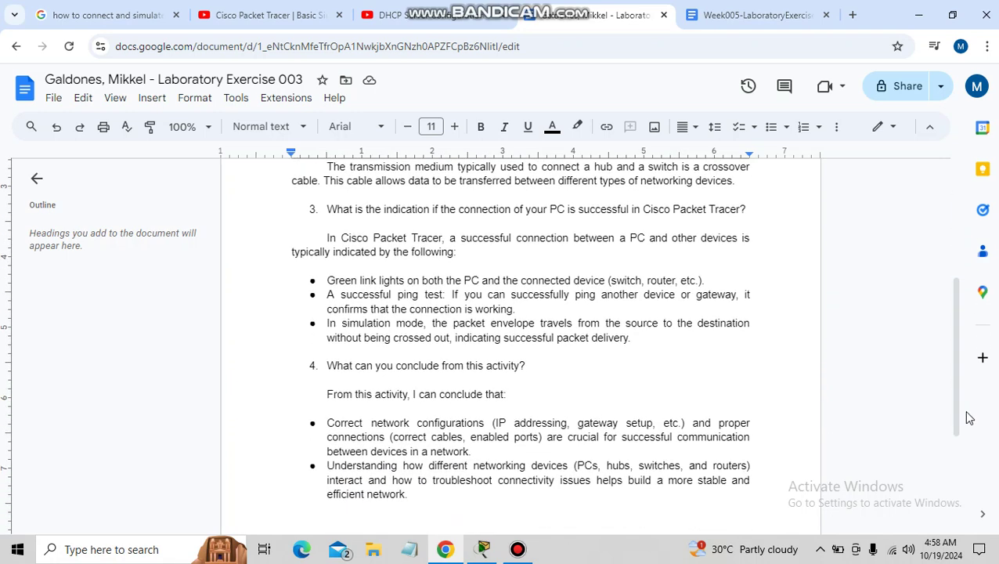